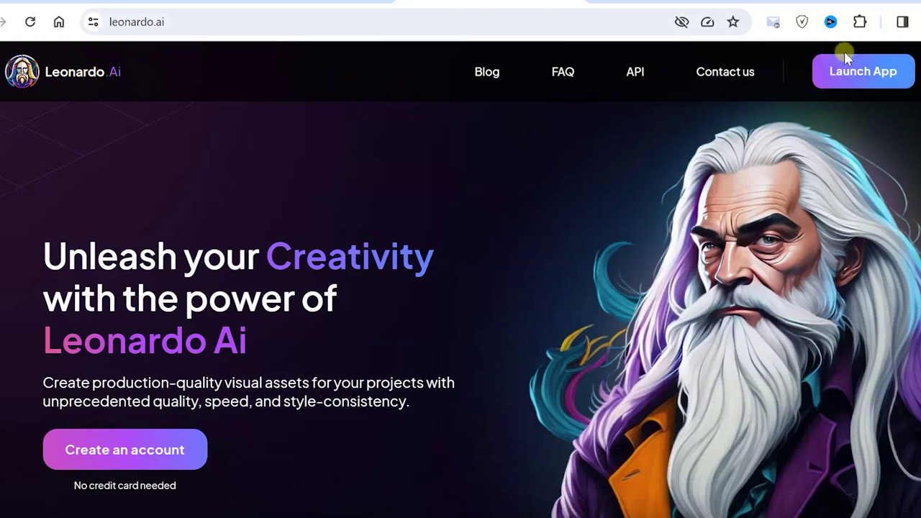
- Start a new Leonardo.Ai image with the prompt 'blogger's room, rgb embient dark' at 1024×768
left_click(881, 81)
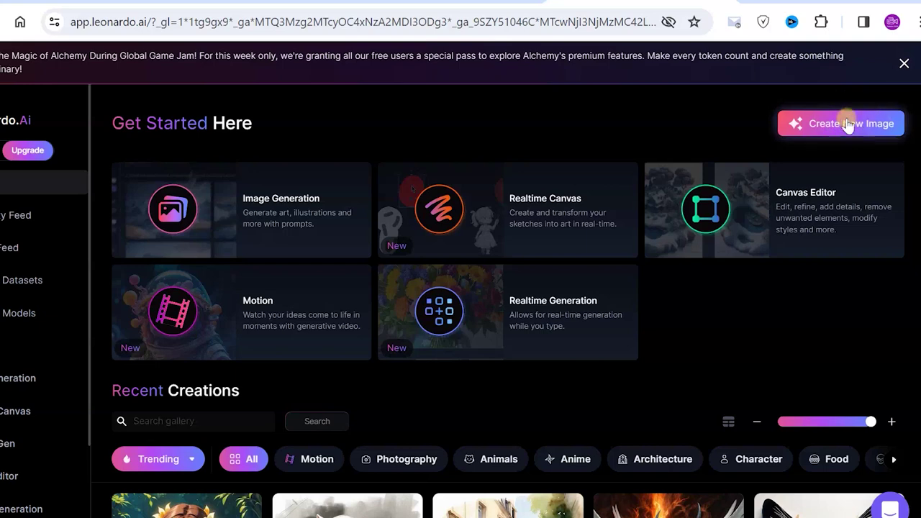
left_click(833, 124)
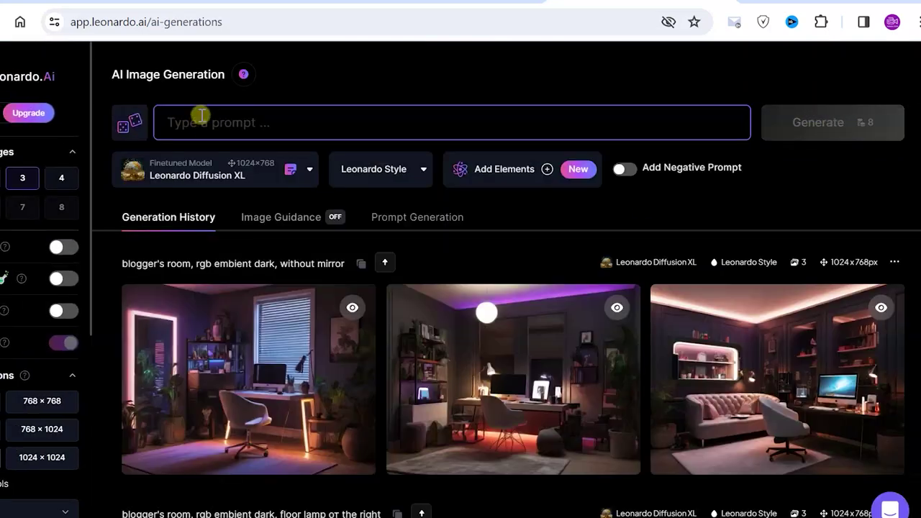
left_click(199, 120)
type("blogger's room, rgb embient dark")
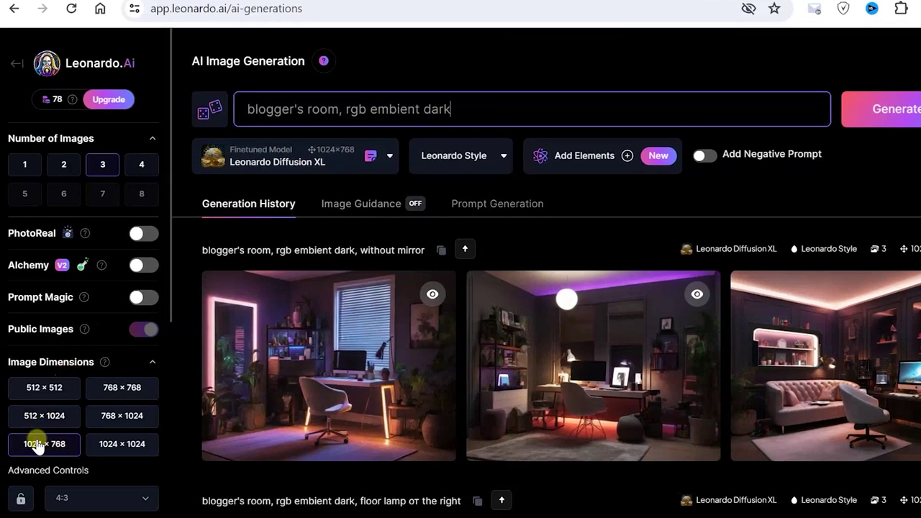
left_click(40, 443)
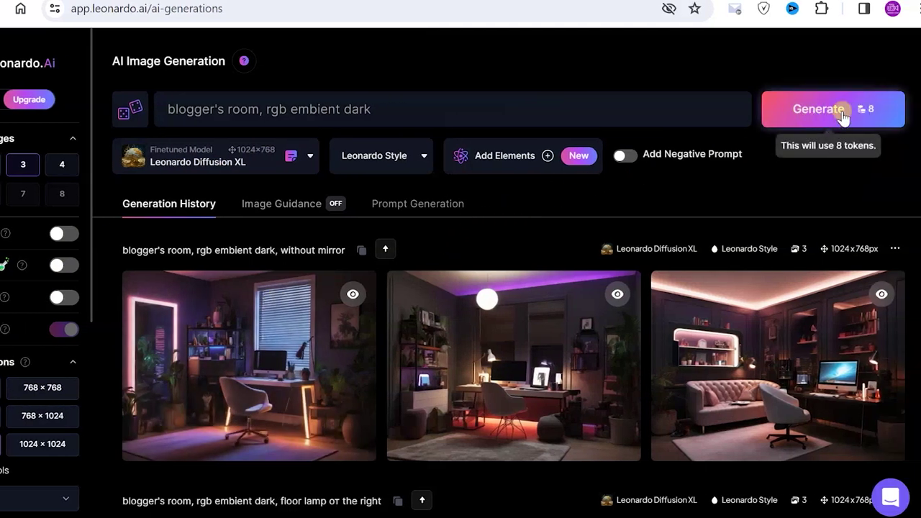
- Browse the generation history and download the neon purple-lit blogger room image
left_click(57, 298)
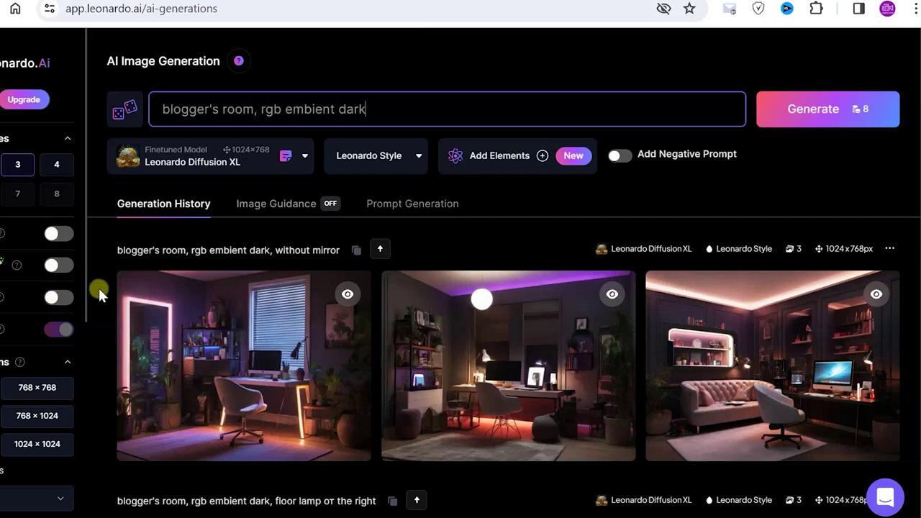
scroll(910, 206, "down", 3)
scroll(910, 207, "down", 5)
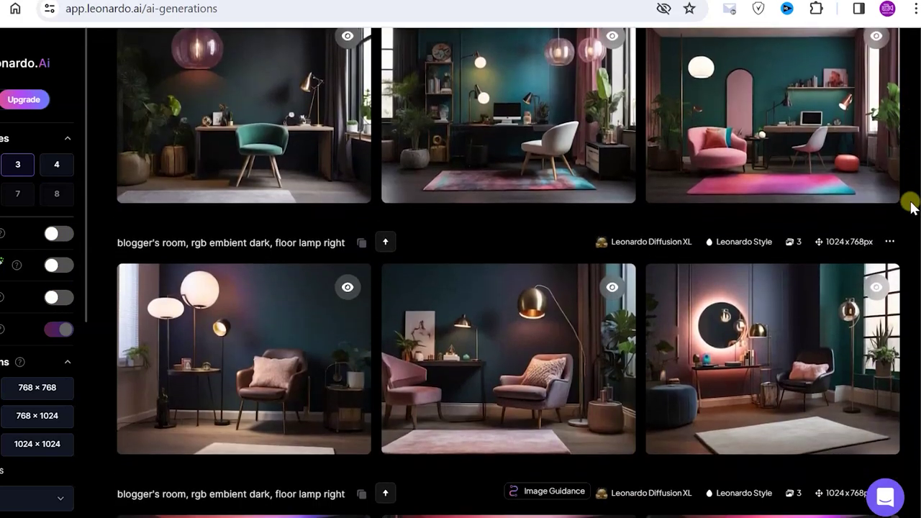
scroll(911, 207, "down", 6)
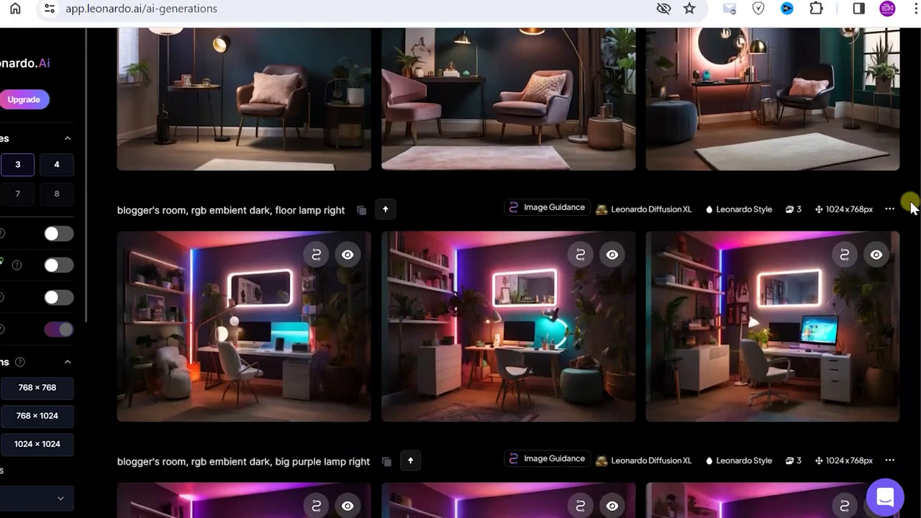
scroll(911, 206, "down", 6)
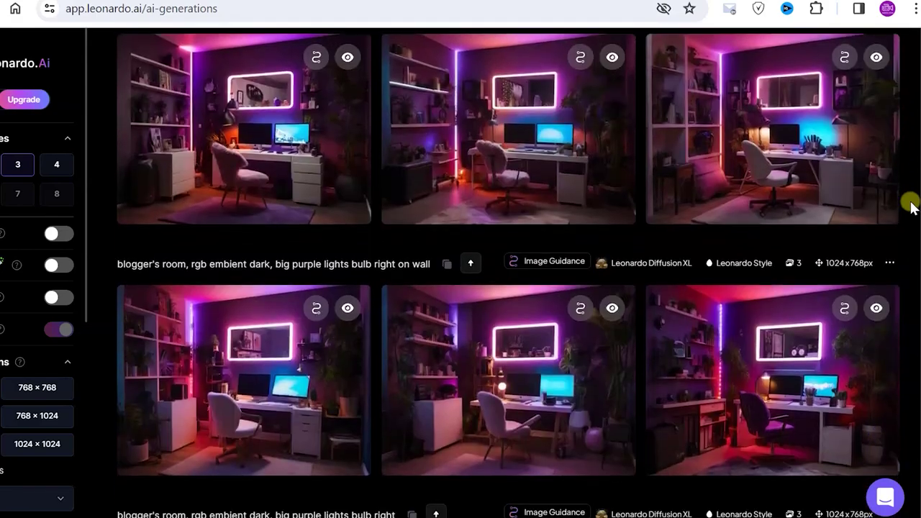
scroll(910, 207, "down", 7)
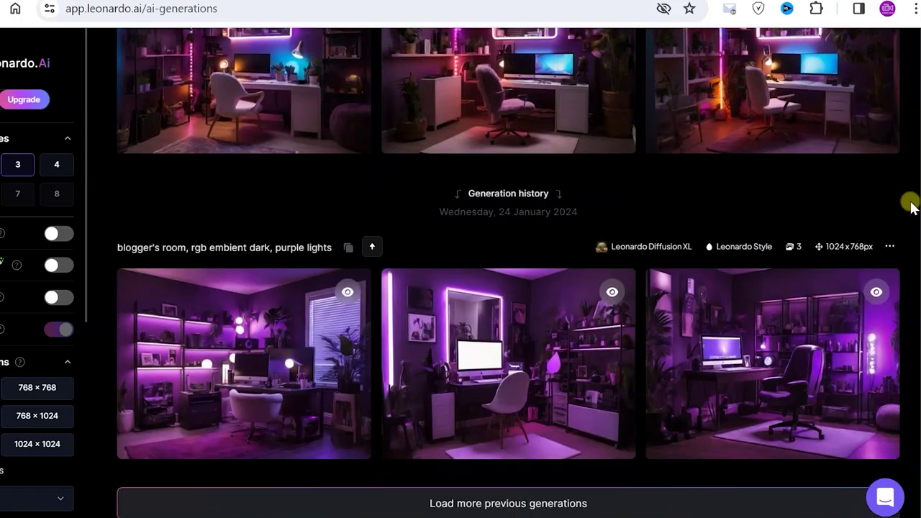
scroll(910, 206, "up", 6)
scroll(910, 207, "up", 10)
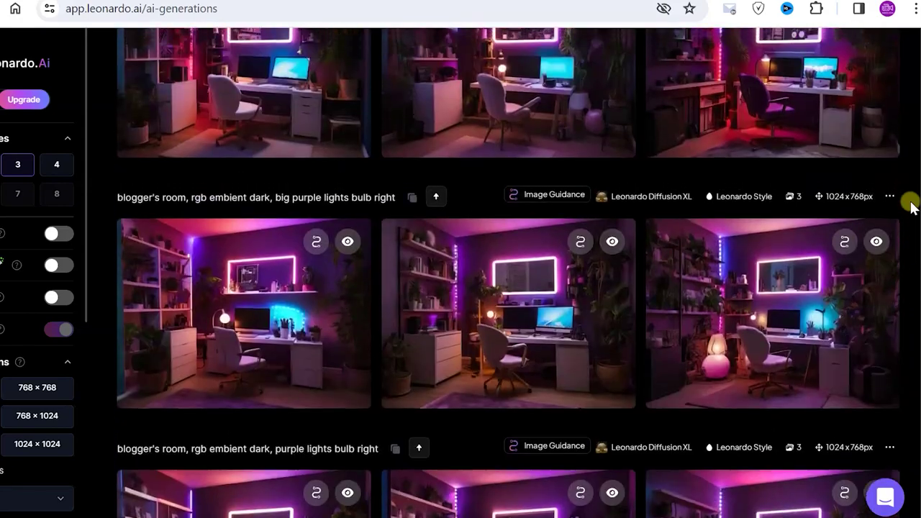
scroll(910, 207, "up", 6)
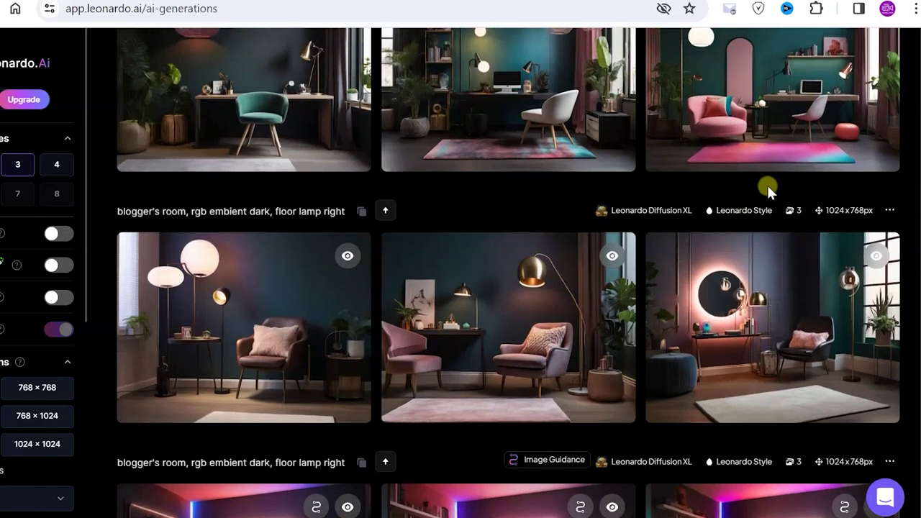
scroll(528, 168, "up", 4)
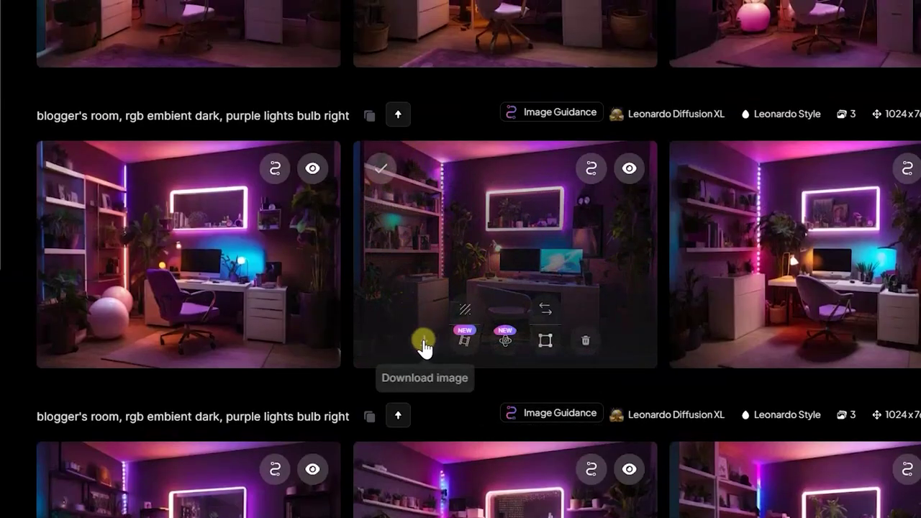
left_click(424, 345)
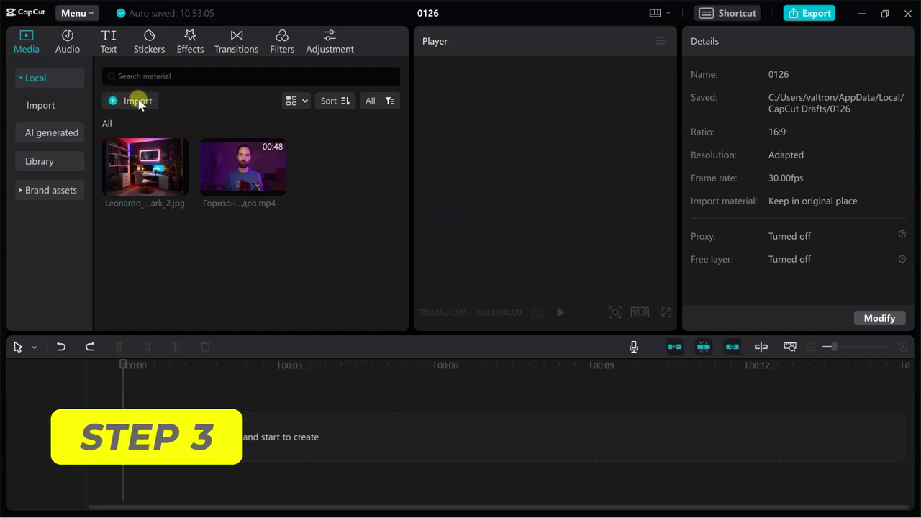
- Place the room image on the main track and the 47-second speaker mp4 above it
mouse_move(122, 162)
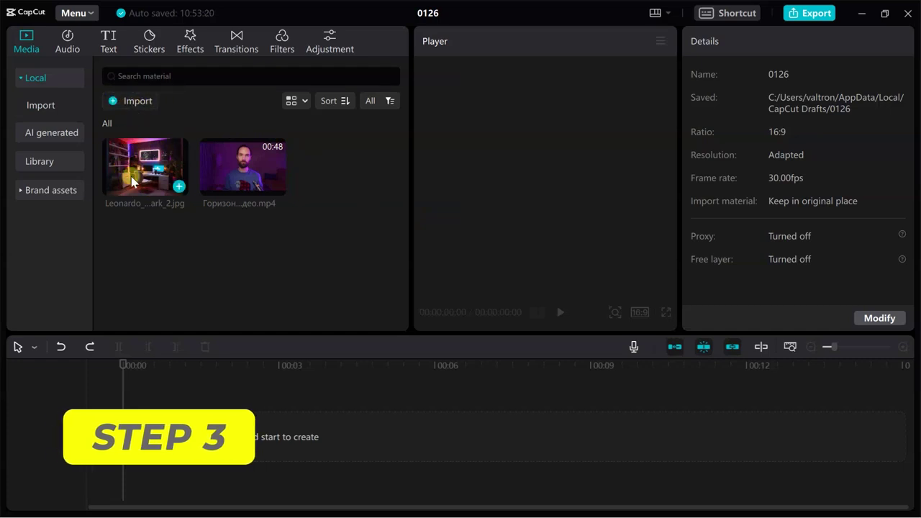
mouse_move(205, 174)
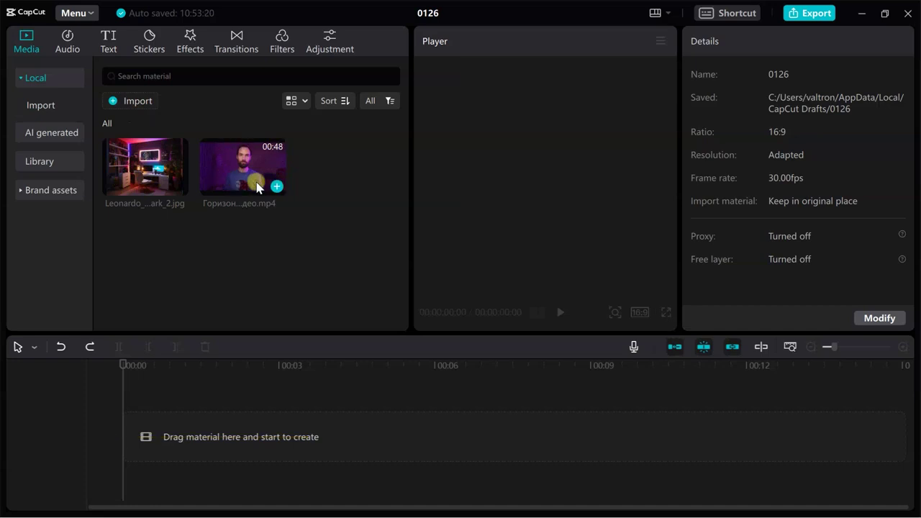
left_click_drag(151, 162, 127, 432)
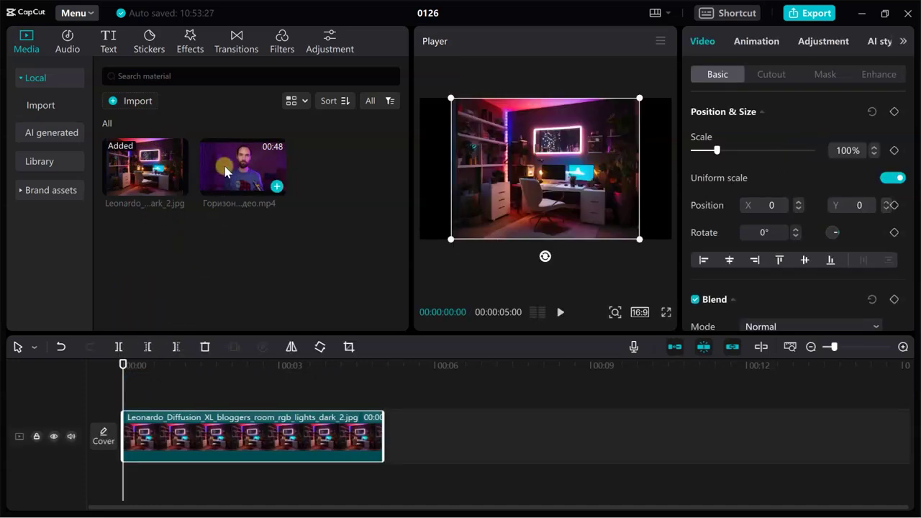
left_click_drag(223, 169, 107, 396)
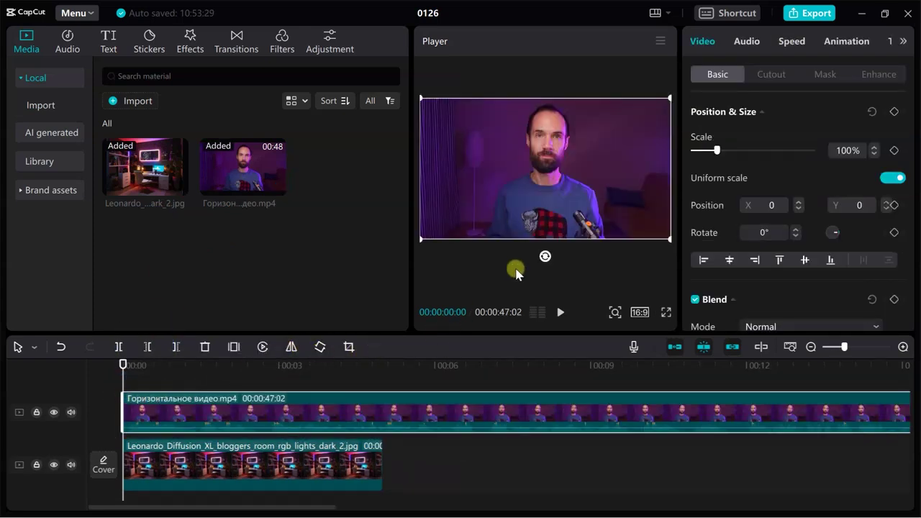
- Turn on Auto cutout for the speaker video and keep the 16:9 aspect ratio
left_click(771, 75)
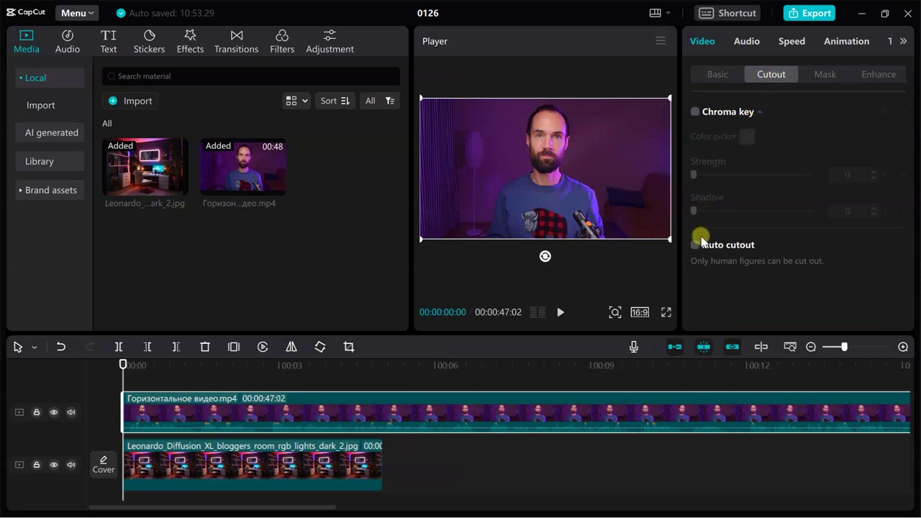
left_click(695, 247)
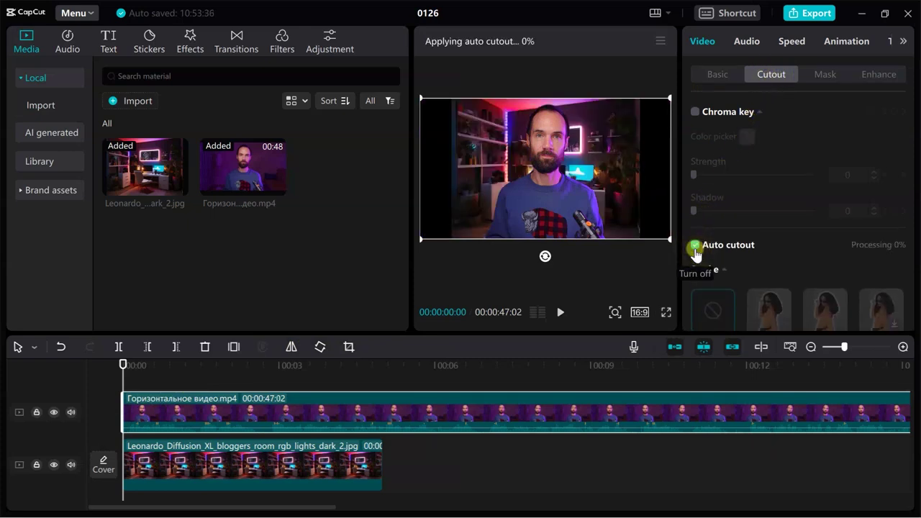
left_click(641, 312)
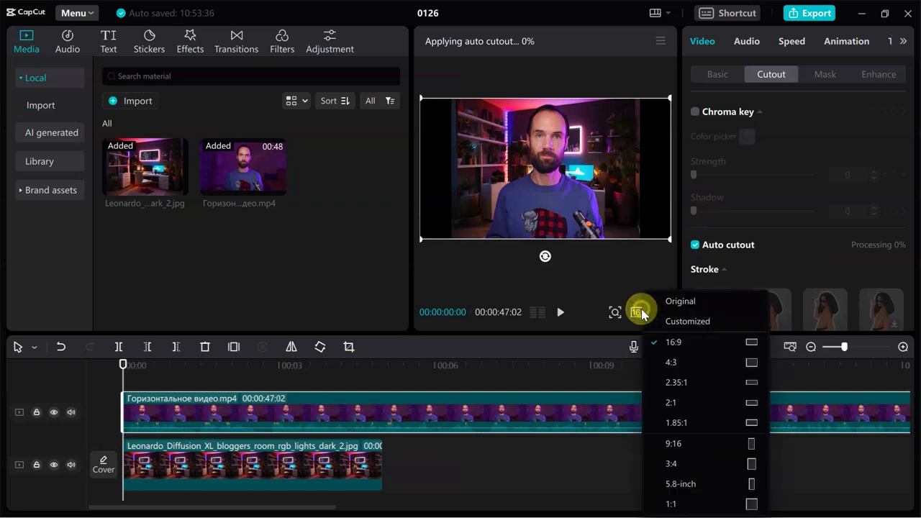
left_click(682, 342)
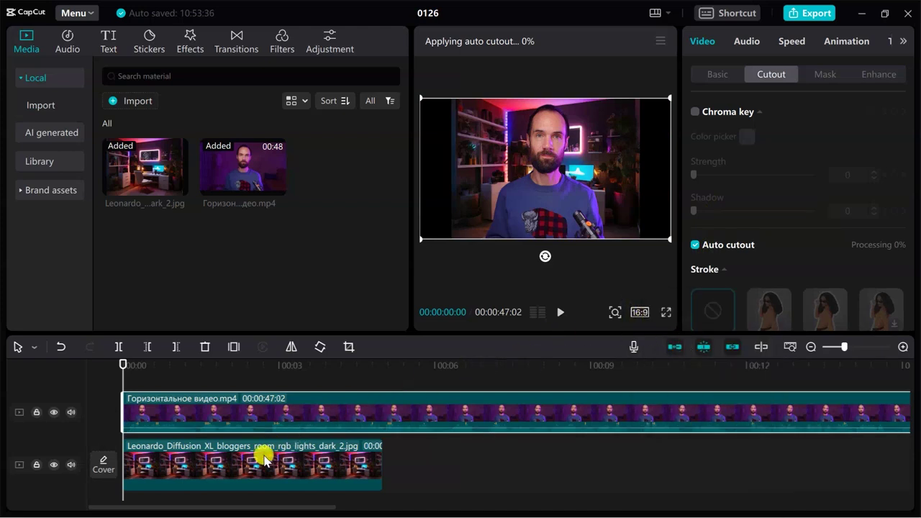
- Enlarge and centre the room background image so it fills the frame
left_click(266, 460)
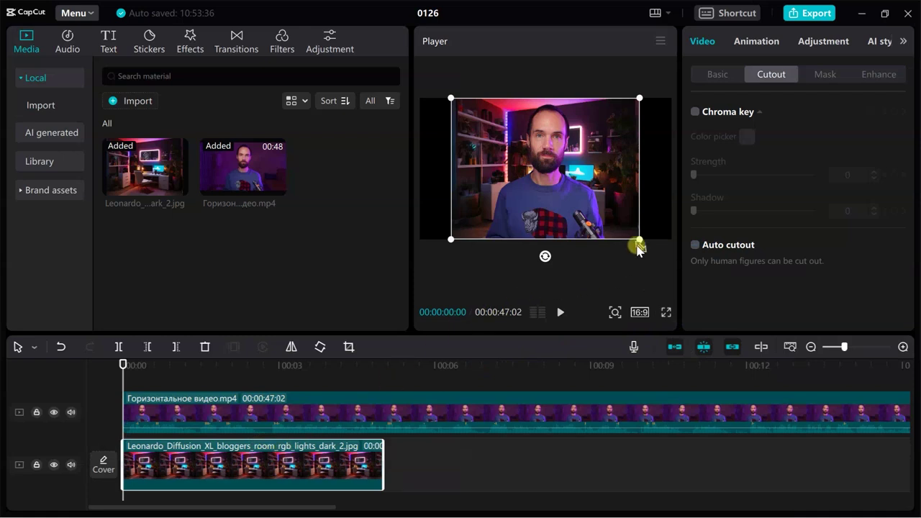
left_click_drag(639, 243, 701, 277)
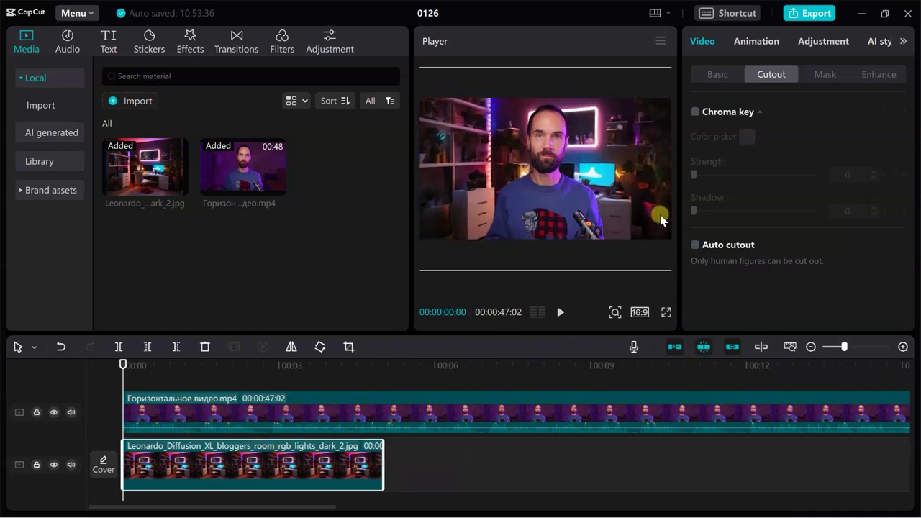
left_click_drag(644, 113, 646, 100)
- Set the background image's brightness to 26 and contrast to 11
left_click(818, 41)
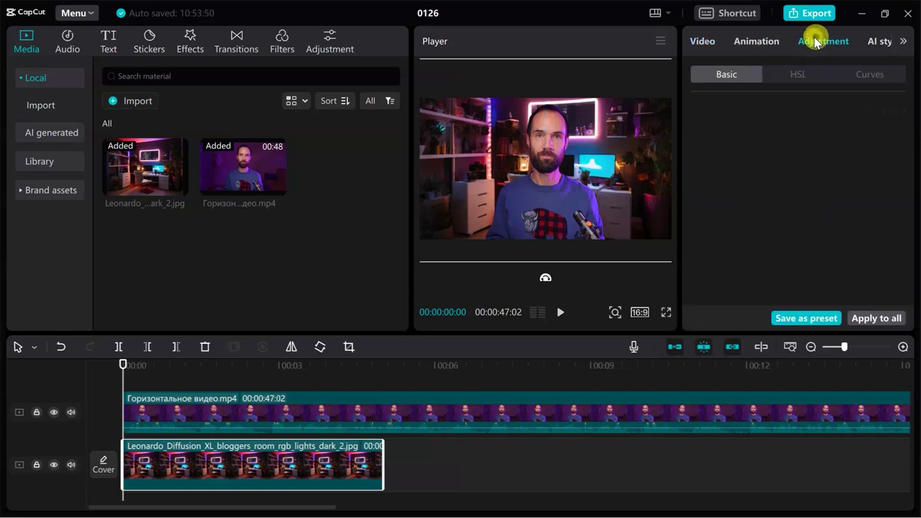
left_click_drag(755, 168, 782, 167)
left_click_drag(753, 204, 769, 206)
- Set the speaker video to brightness 14, contrast 10, and extend the background to 14:23
left_click(531, 413)
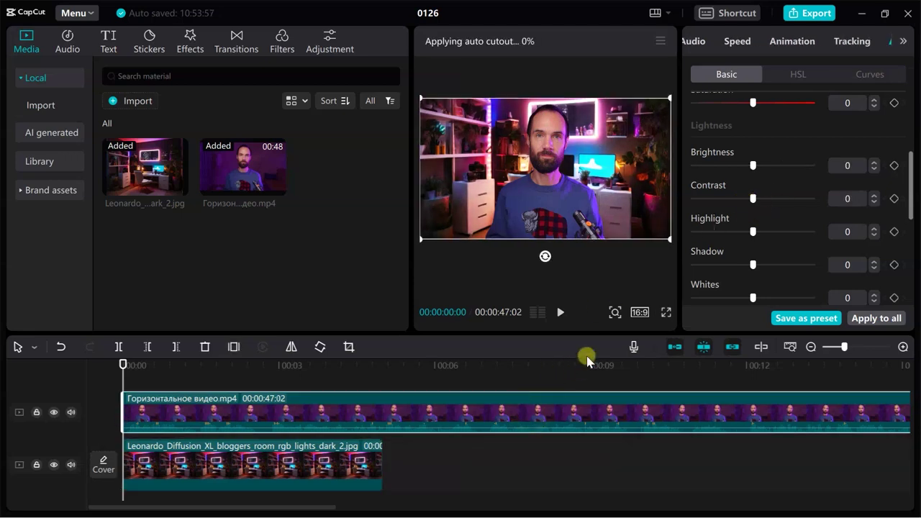
mouse_move(754, 165)
left_mouse_down()
mouse_move(783, 164)
mouse_move(764, 165)
left_mouse_up()
left_click_drag(754, 198, 776, 204)
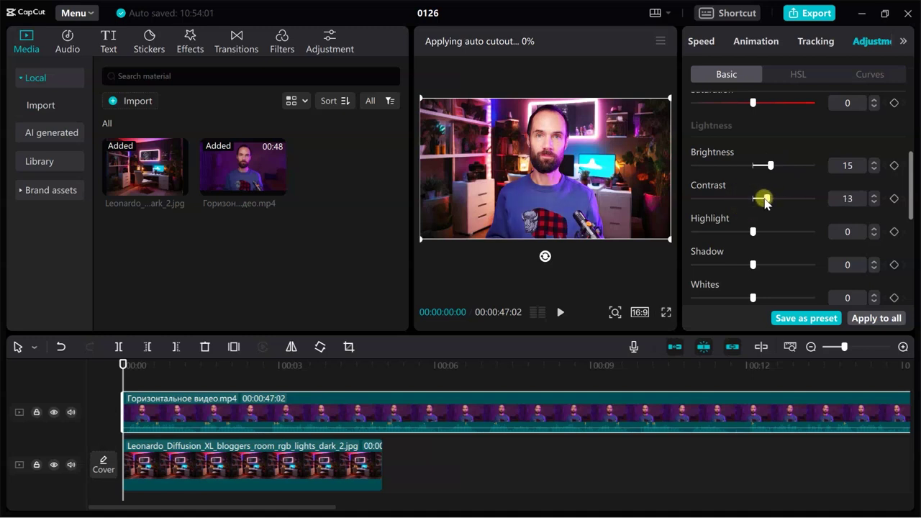
left_click_drag(777, 168, 765, 165)
left_click_drag(775, 198, 761, 197)
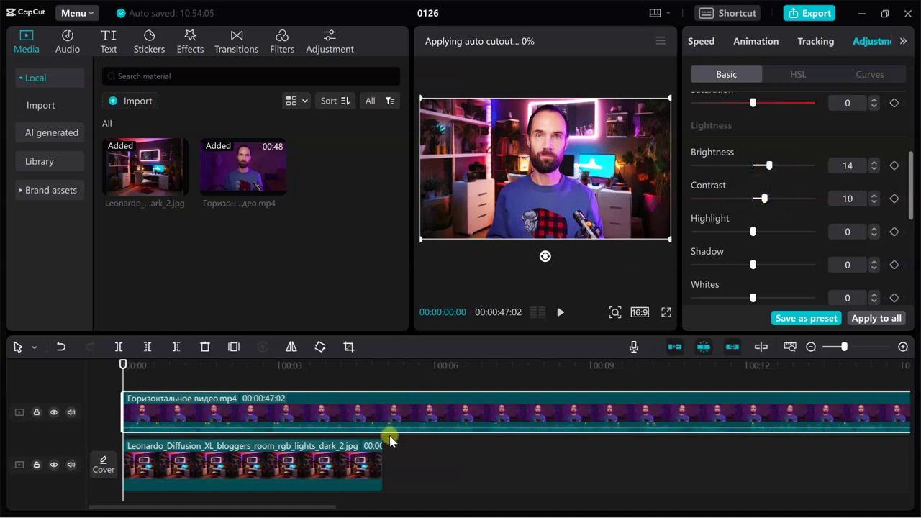
left_click_drag(381, 449, 888, 456)
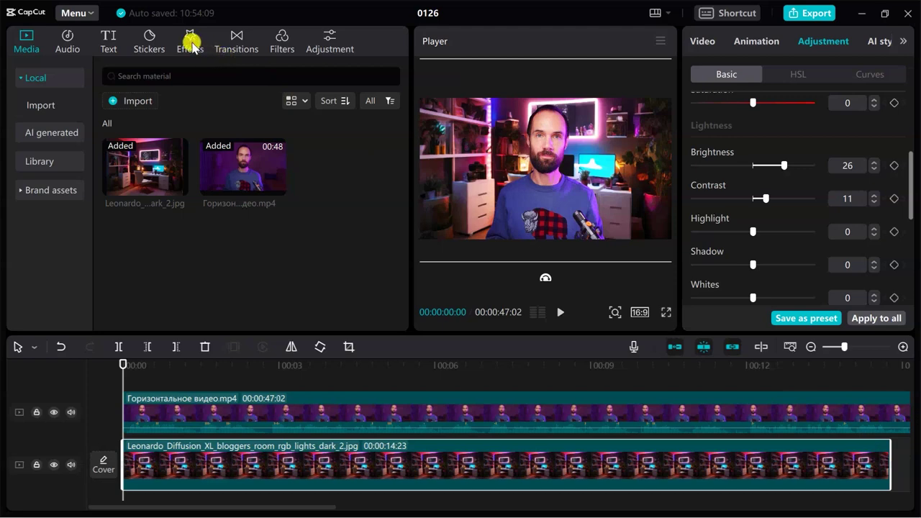
- Apply the Lens Blur video effect to the room background image clip
left_click(192, 45)
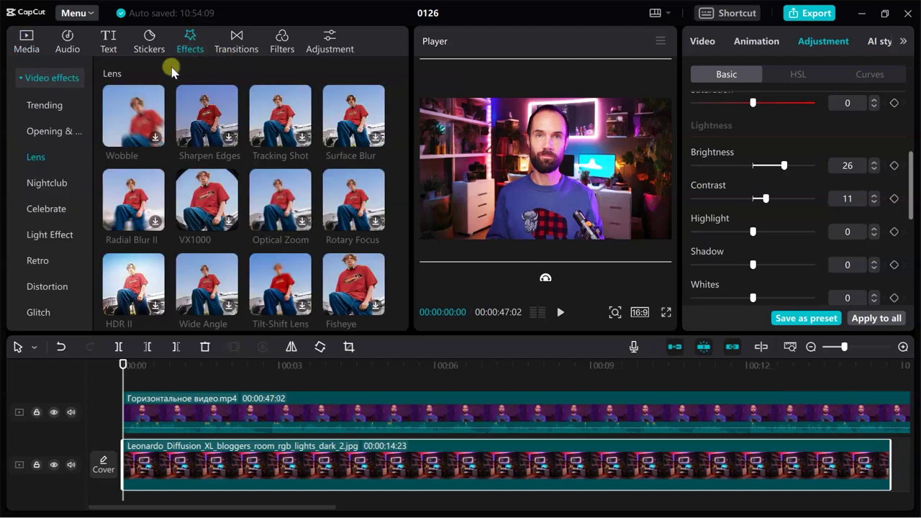
scroll(135, 205, "down", 3)
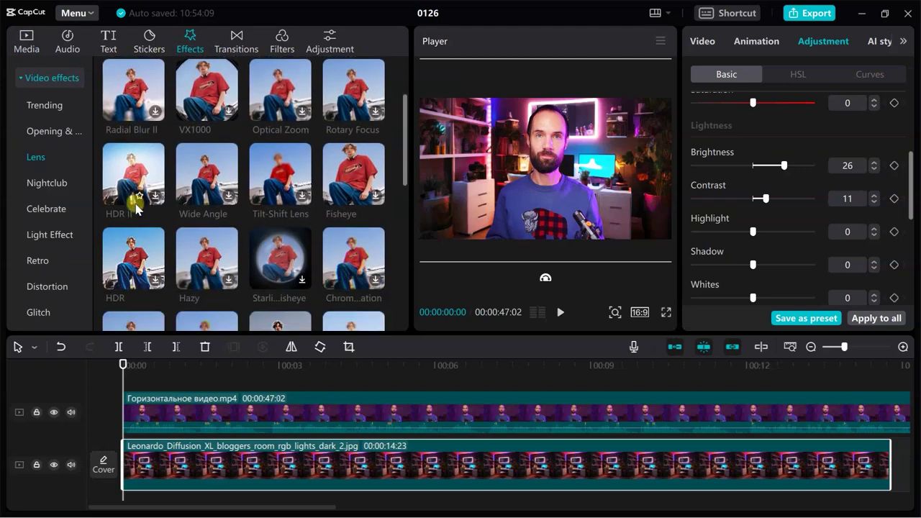
scroll(135, 207, "down", 11)
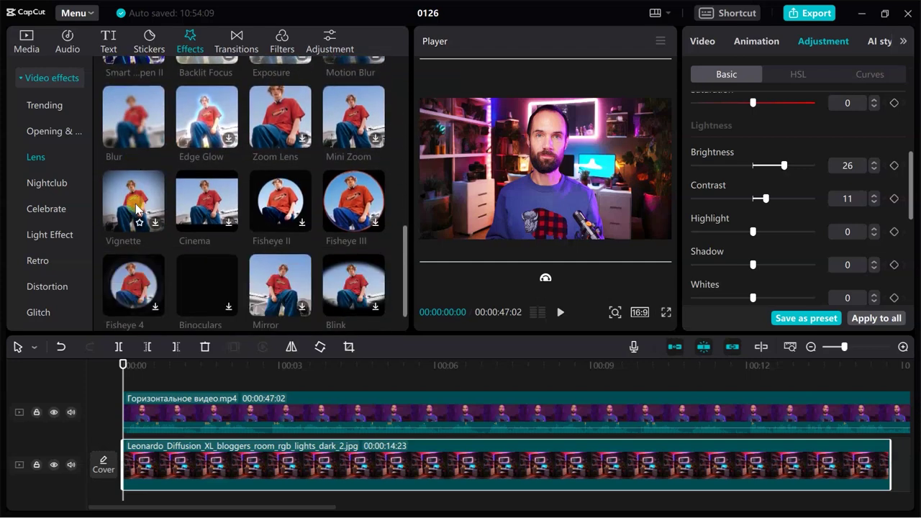
left_click_drag(130, 195, 142, 455)
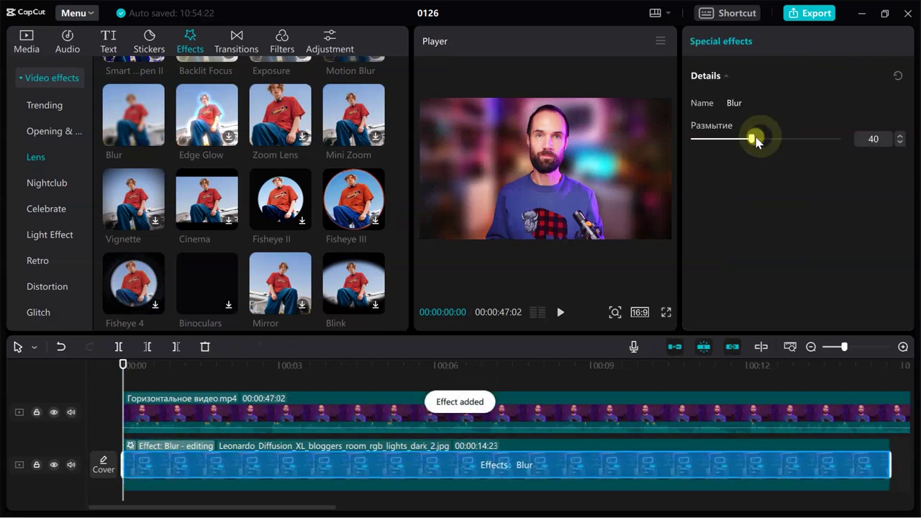